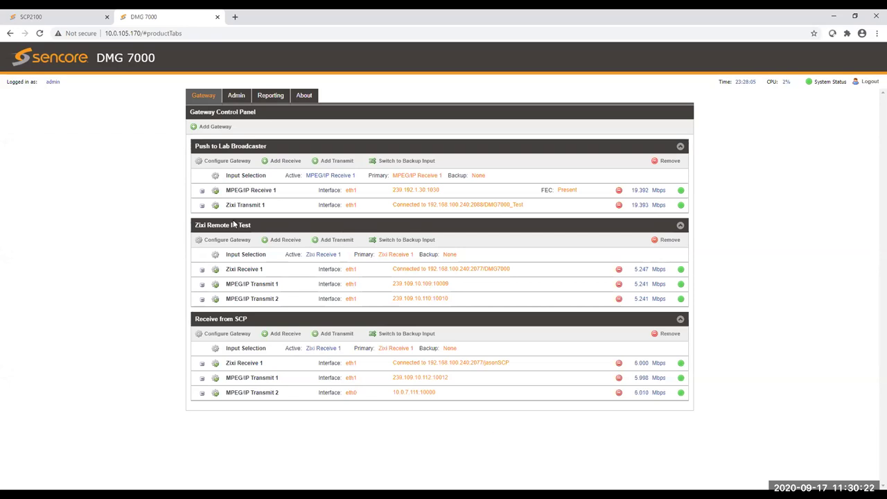
- Examine the Push to Lab Broadcaster gateway's alias and the configuration options of its Receive 1 input
left_click(215, 164)
left_click(400, 112)
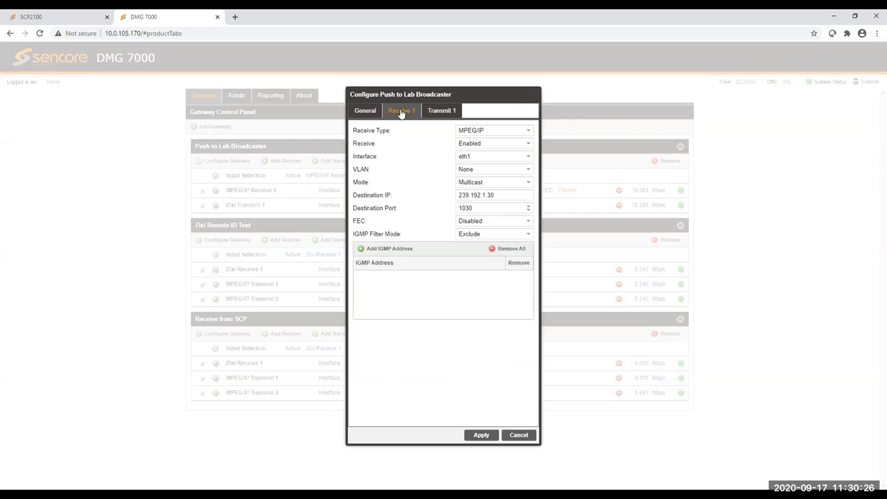
left_click(440, 114)
left_click(366, 113)
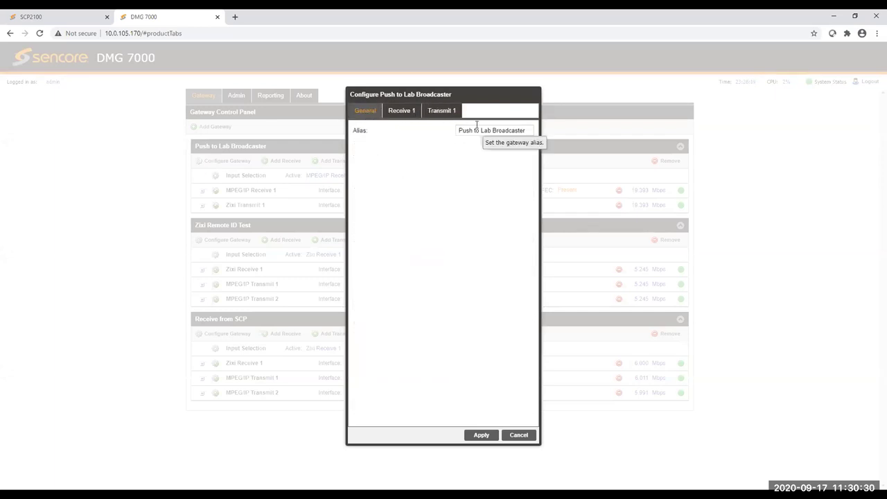
left_click(401, 112)
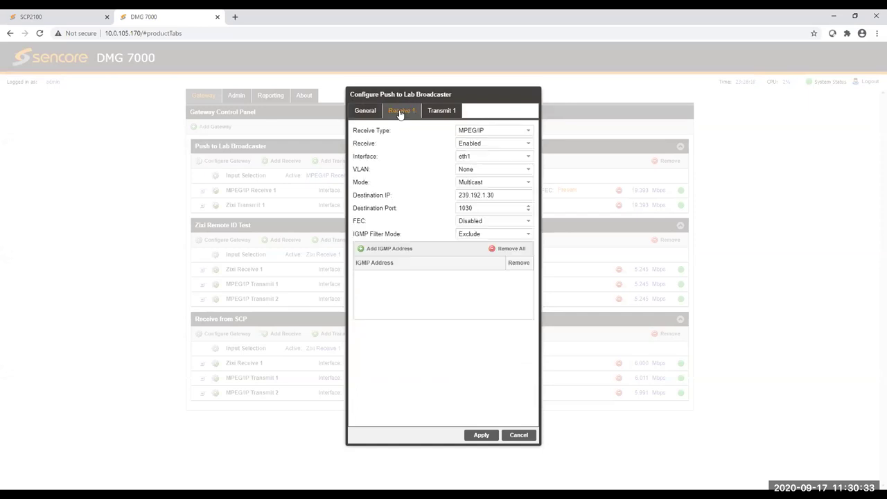
left_click(516, 130)
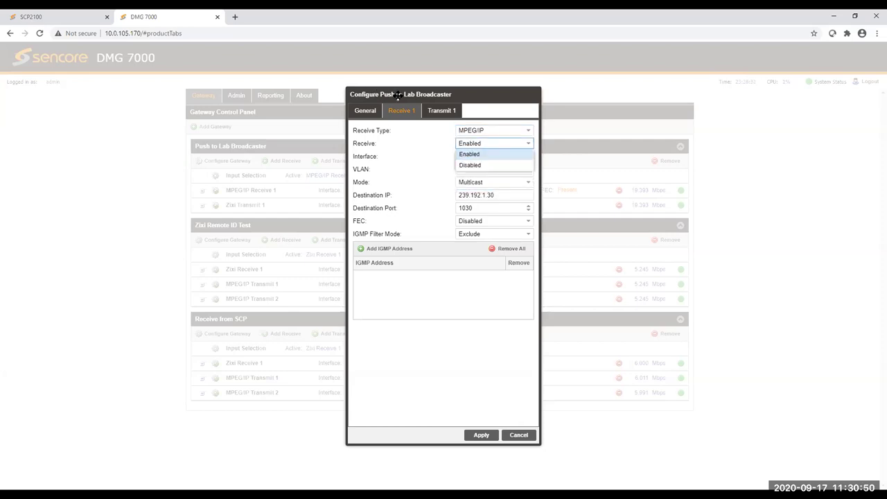
- Review the Transmit 1 settings and available transmit types of the Push to Lab Broadcaster gateway, leaving its configuration without applying changes
left_click(443, 113)
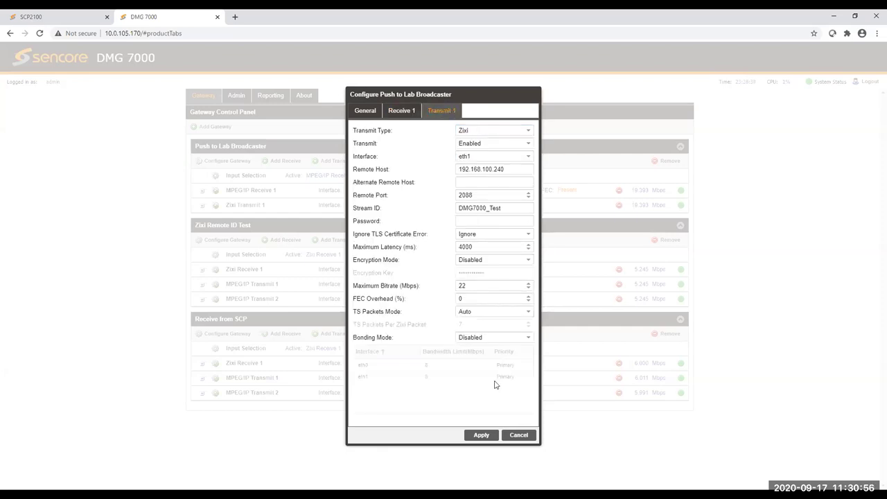
left_click(488, 132)
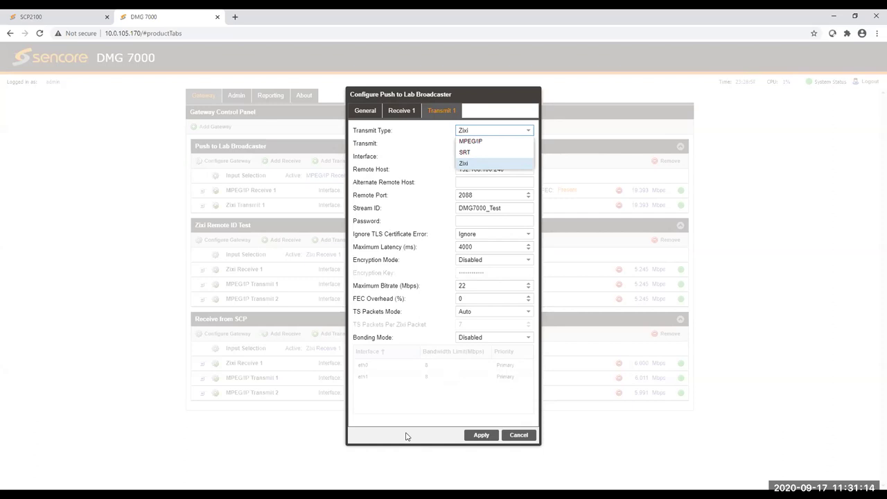
left_click(518, 435)
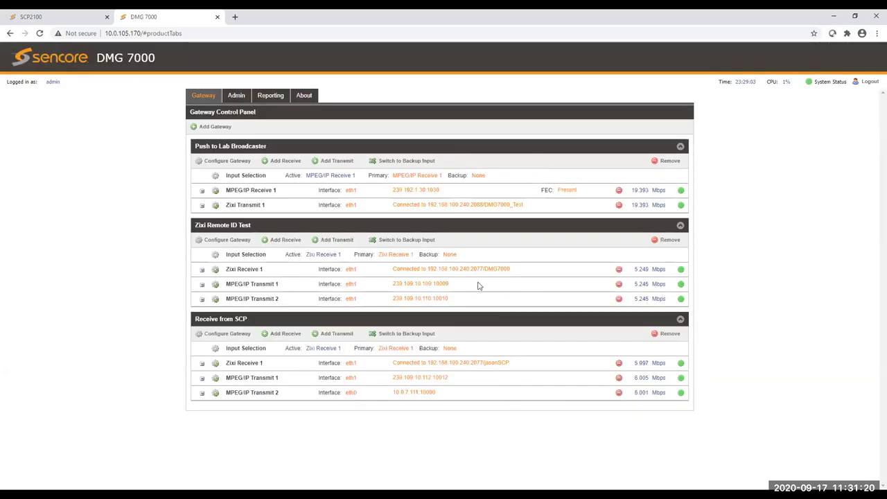
- Examine the detailed status, statistics and configuration of MPEG/IP Receive 1 and Zixi Transmit 1 in the Push to Lab Broadcaster gateway
left_click(202, 205)
left_click(201, 191)
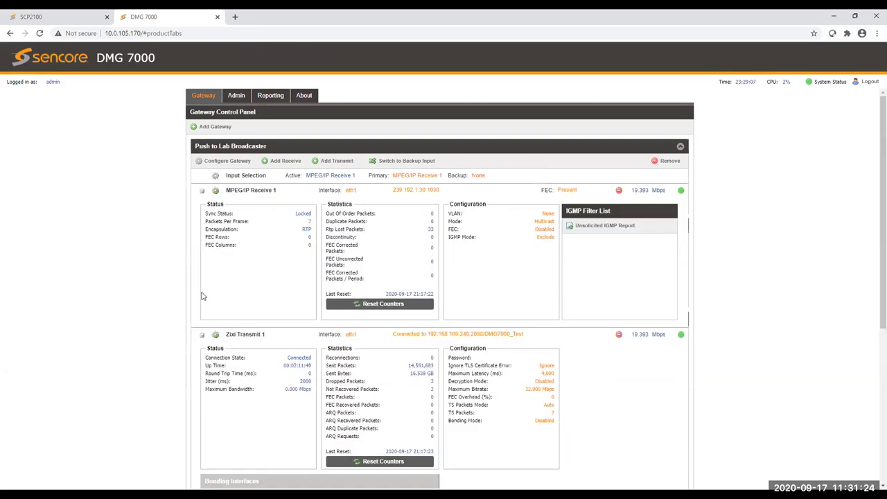
scroll(159, 323, "down", 1)
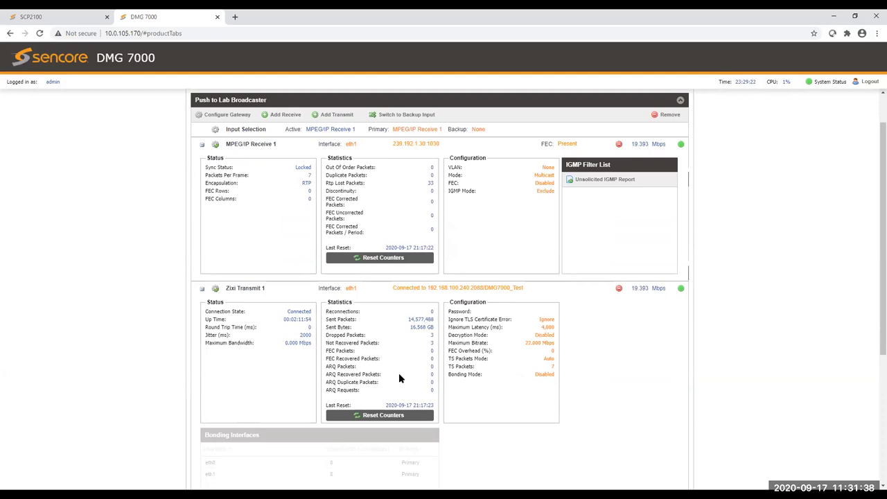
left_click(201, 144)
left_click(201, 159)
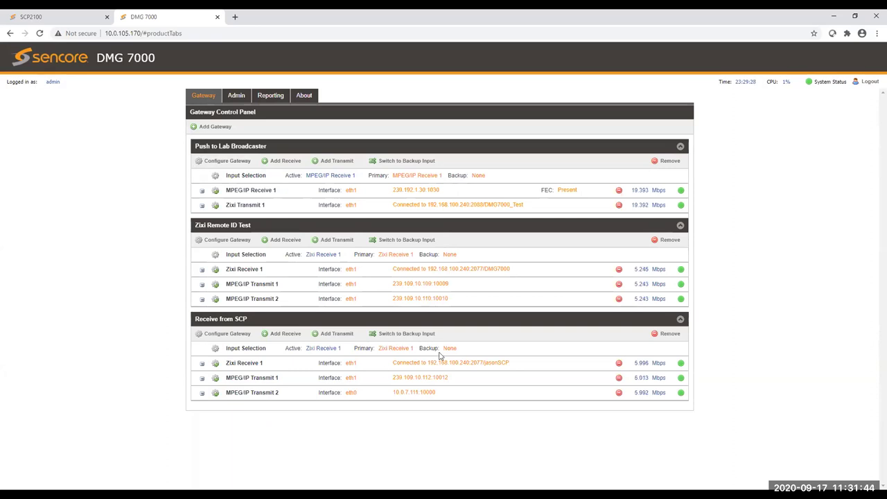
triple_click(485, 362)
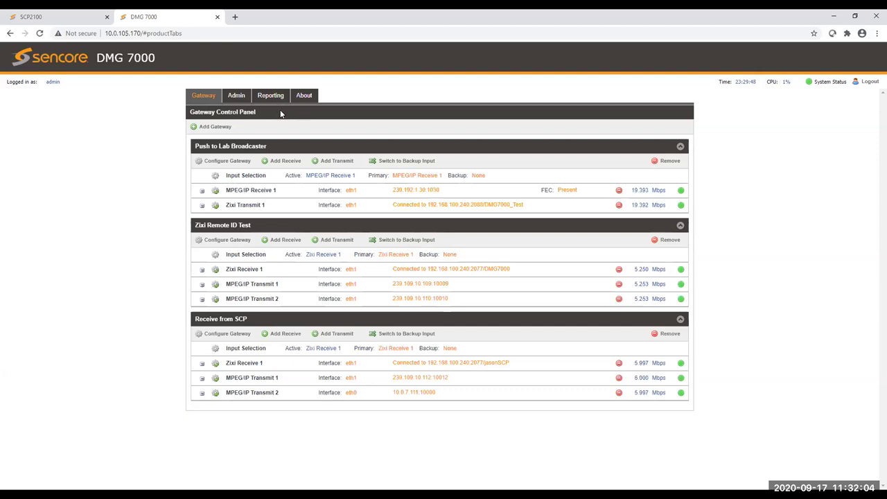
- Review the DMG 7000's administration settings, from network and SSH tunnels through licensing, date/time, SNMP and syslog
left_click(234, 101)
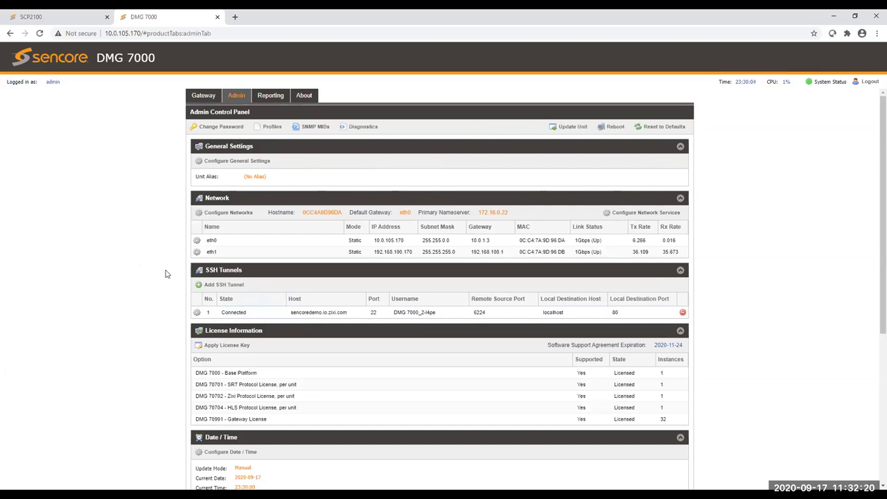
scroll(166, 273, "down", 3)
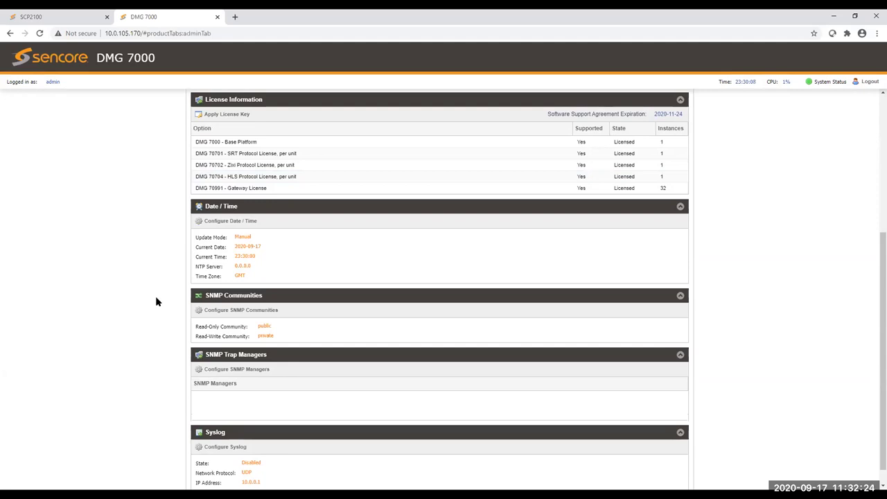
scroll(171, 343, "down", 1)
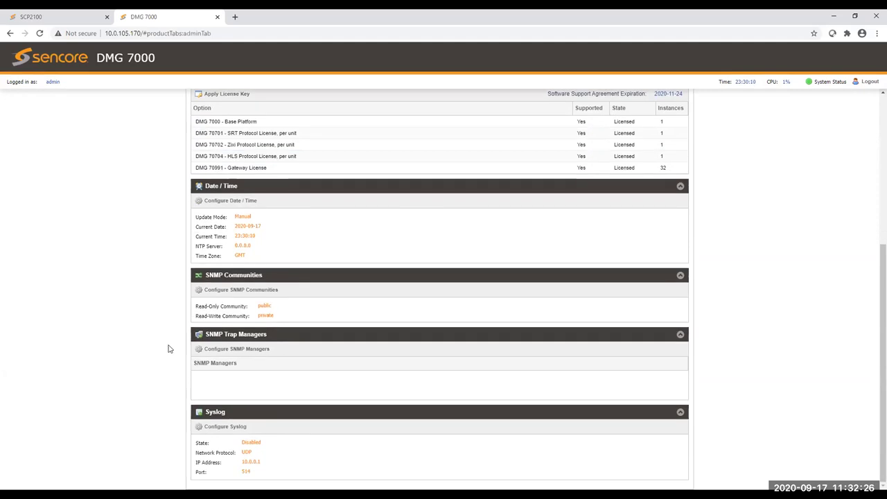
scroll(169, 346, "up", 4)
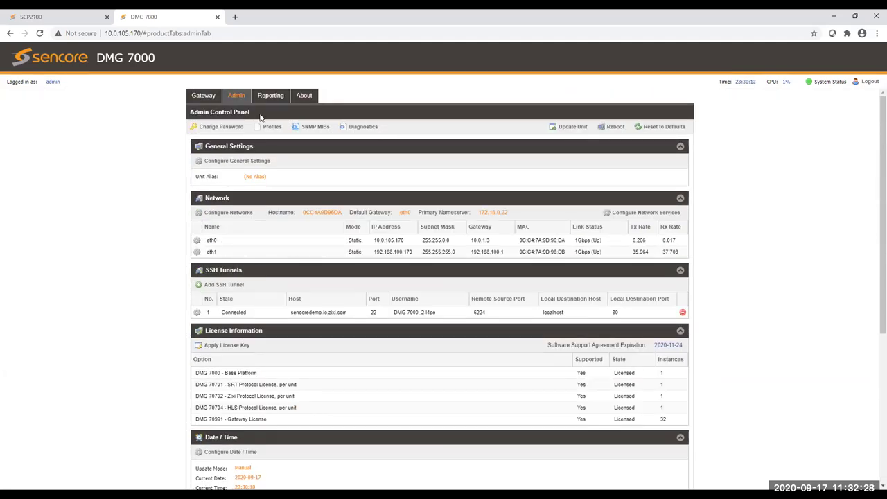
- Review the DMG 7000's alarms and event logs, plus its system information and installed options, and return to the gateway overview
left_click(274, 97)
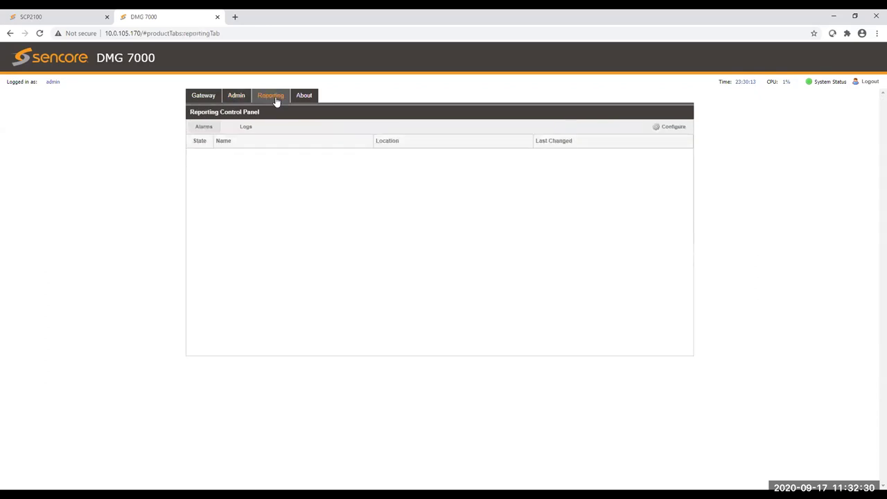
left_click(246, 132)
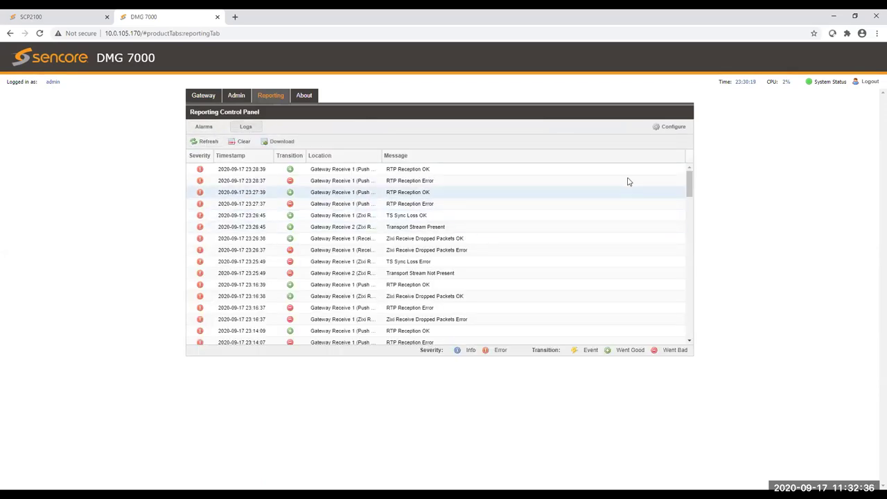
left_click_drag(691, 186, 681, 157)
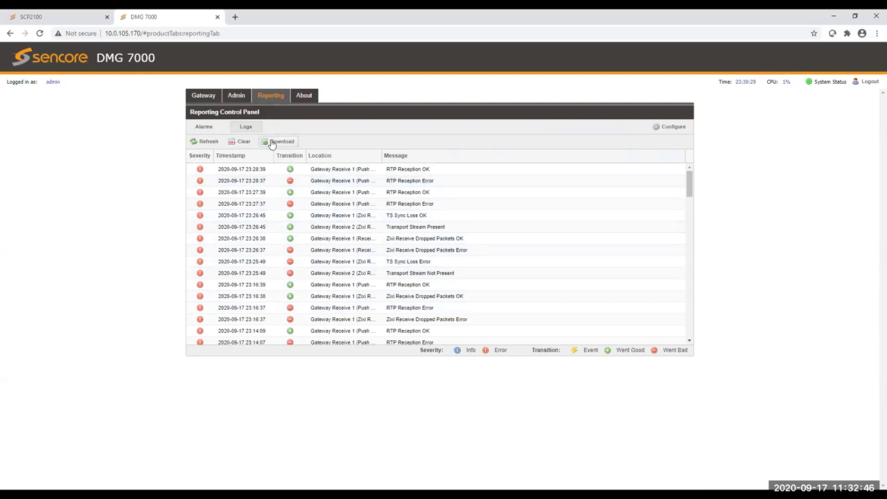
left_click(303, 97)
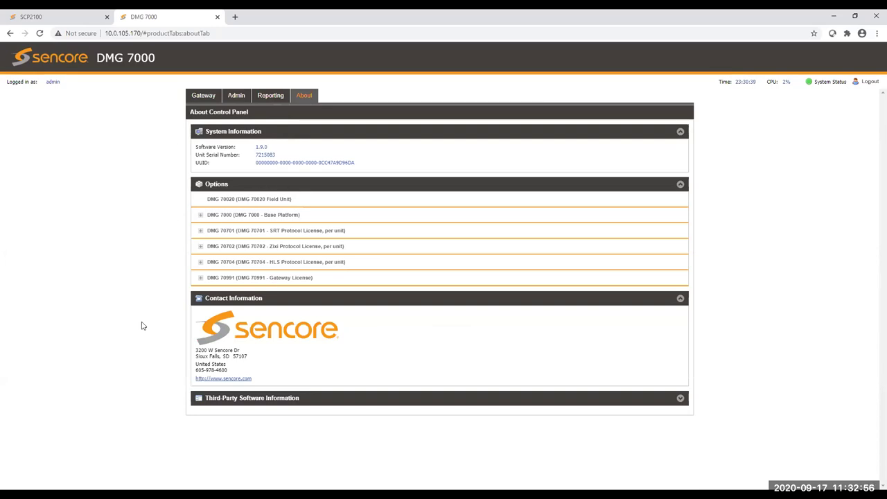
left_click(199, 97)
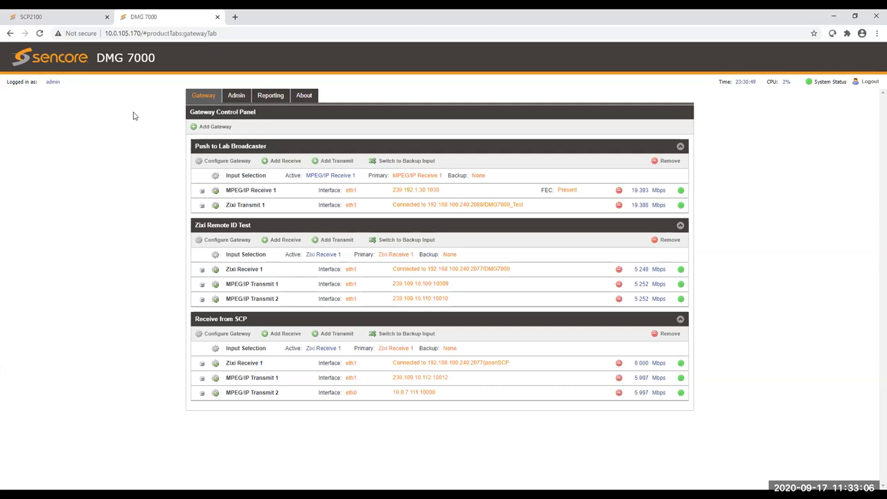
- Switch to the SCP2100 and set 8VSB as the backup input, keeping MPEG/IP as the primary input
left_click(36, 19)
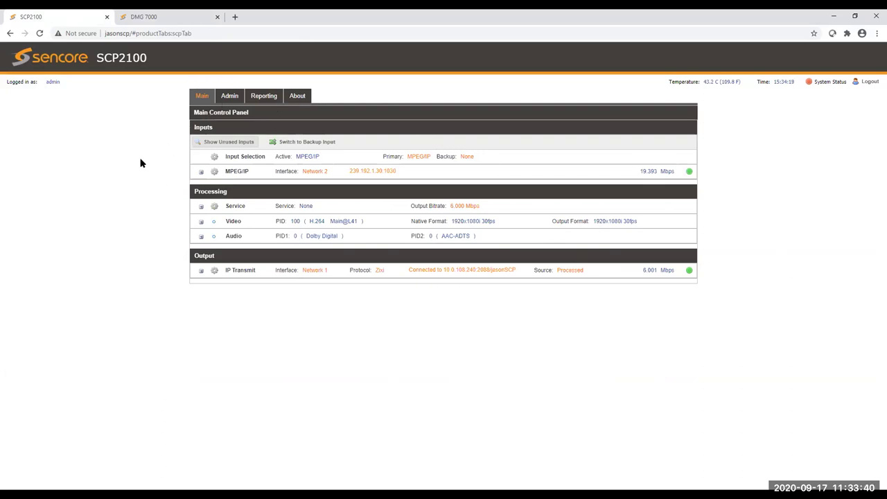
left_click(213, 158)
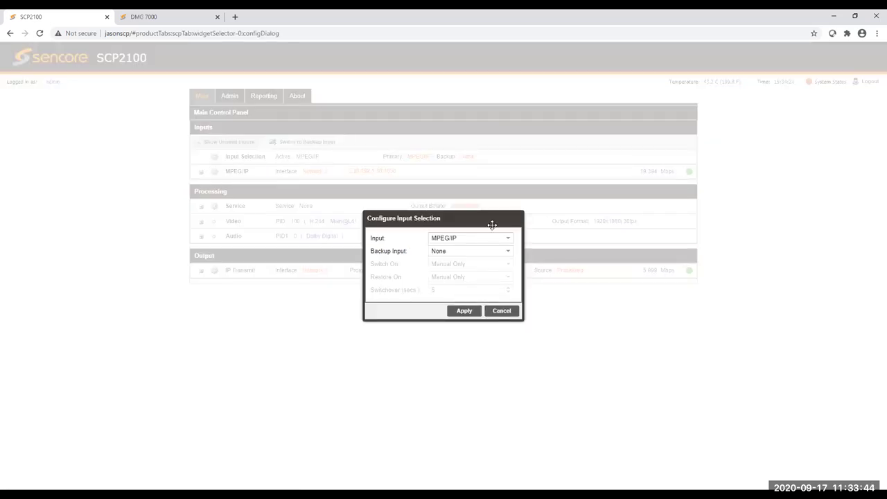
left_click(507, 239)
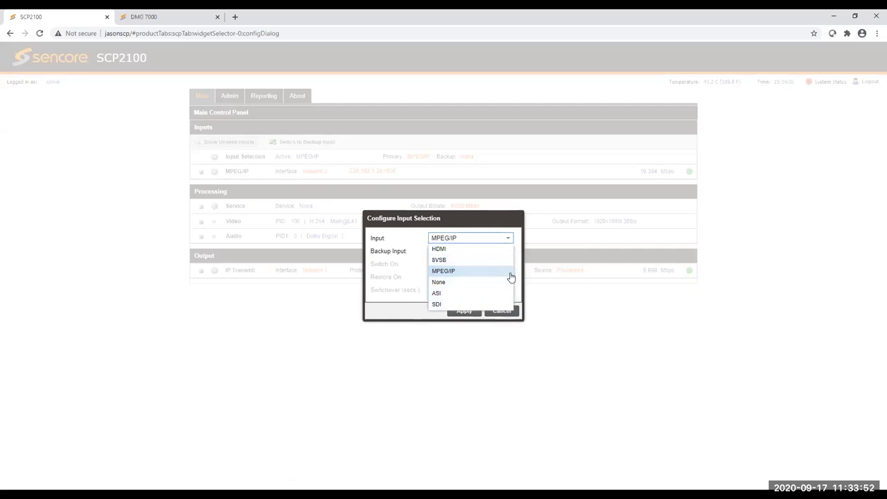
left_click(523, 296)
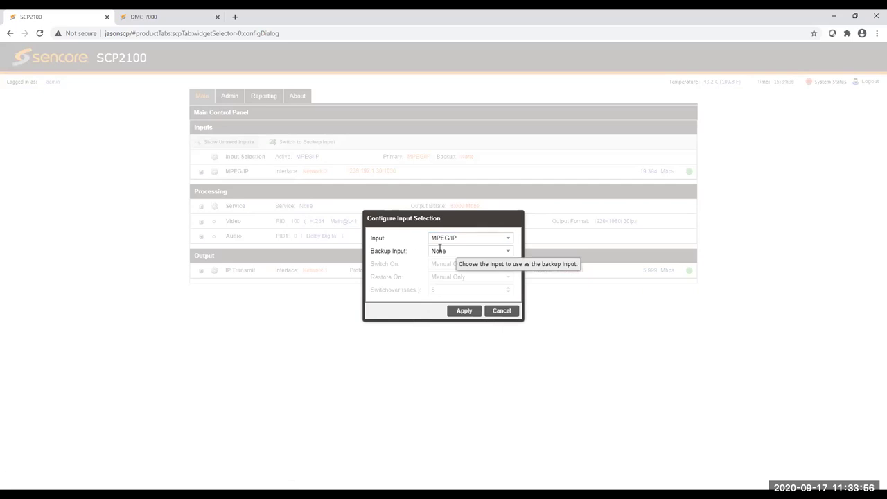
left_click(453, 251)
left_click(481, 261)
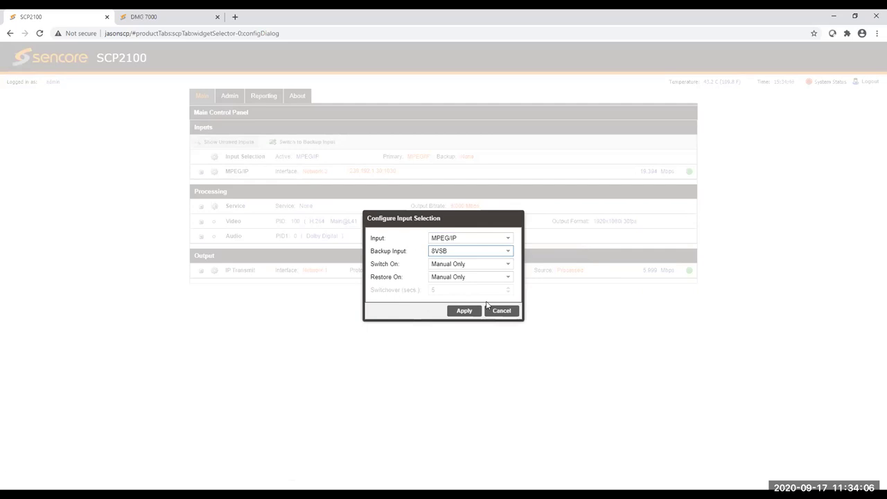
left_click(466, 313)
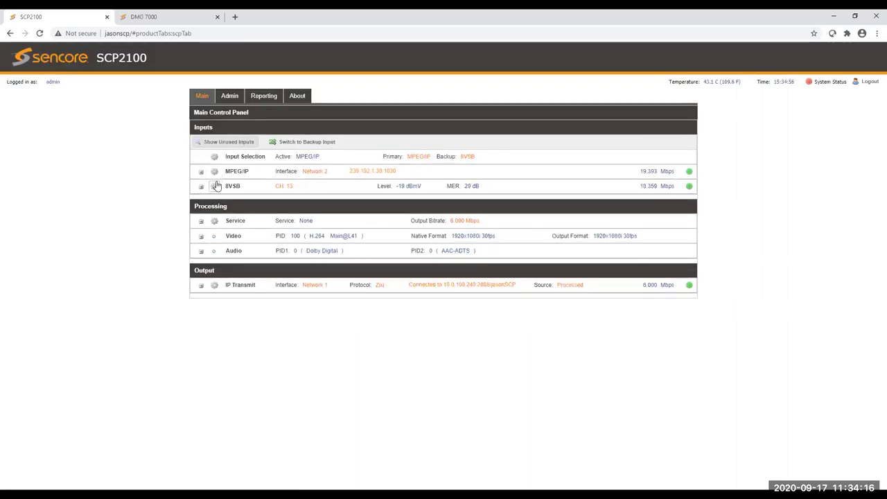
- Examine the configuration settings of the MPEG/IP and 8VSB inputs without applying changes
left_click(214, 171)
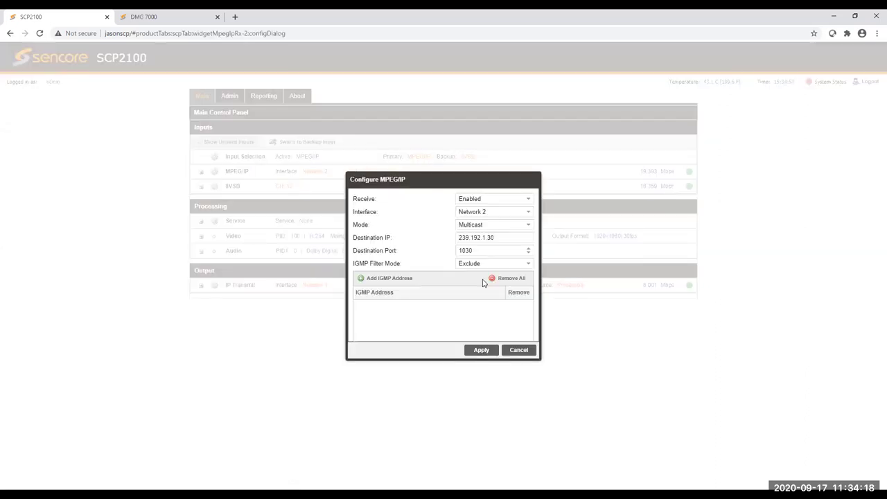
left_click(519, 350)
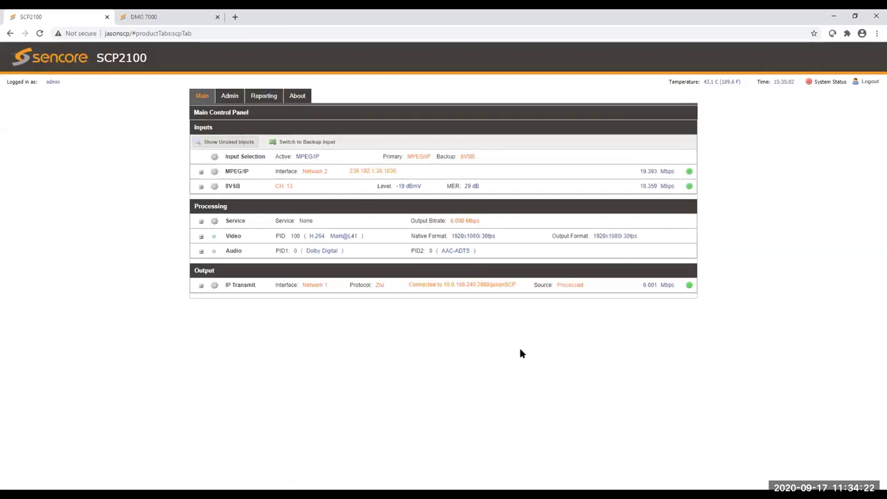
left_click(214, 187)
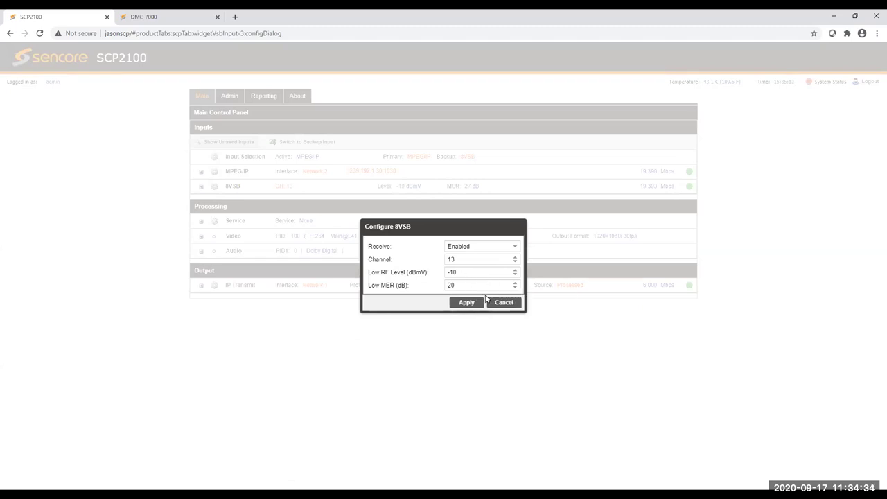
left_click(510, 303)
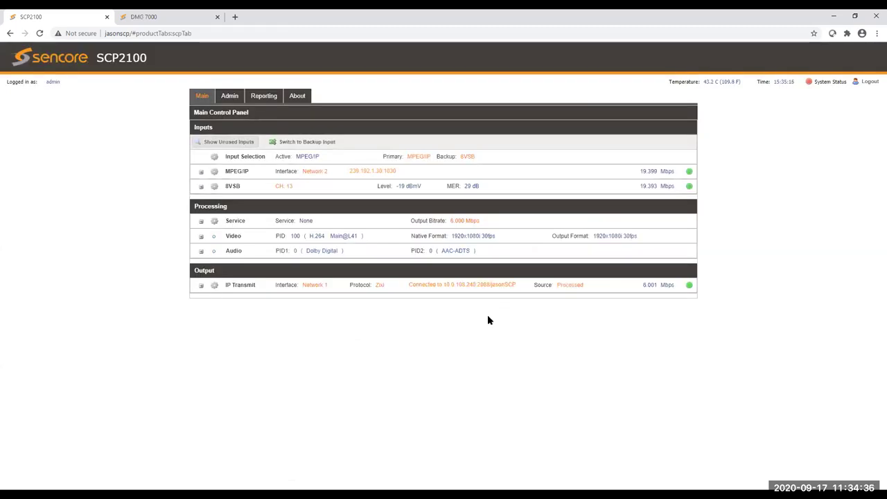
- Check the detailed status and statistics of the 8VSB and MPEG/IP inputs, and collapse both again
left_click(201, 186)
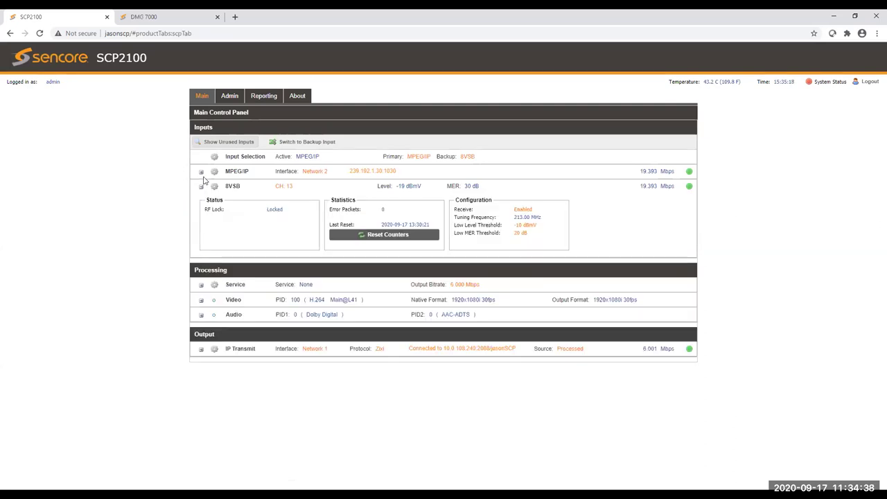
left_click(200, 172)
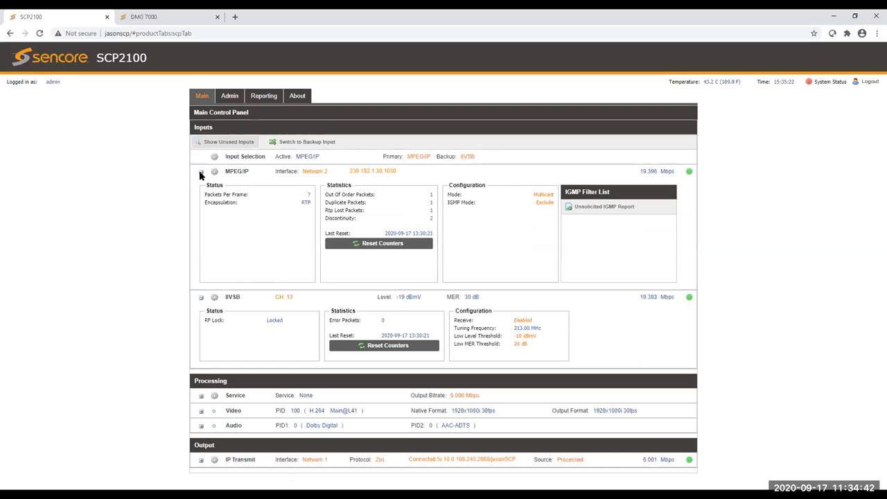
left_click(200, 172)
left_click(201, 186)
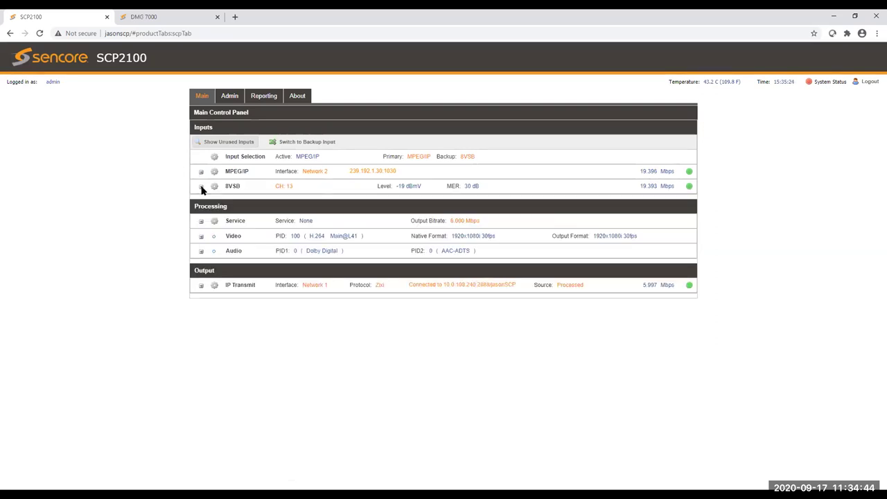
- In the service configuration, assign Service 3 as the primary source, and try Service 4 and Service 5 as the backup source
left_click(214, 220)
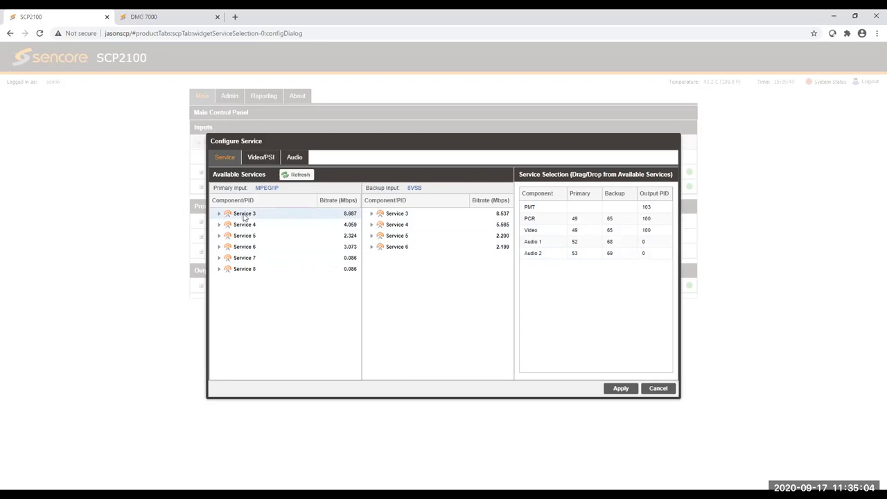
left_click(218, 214)
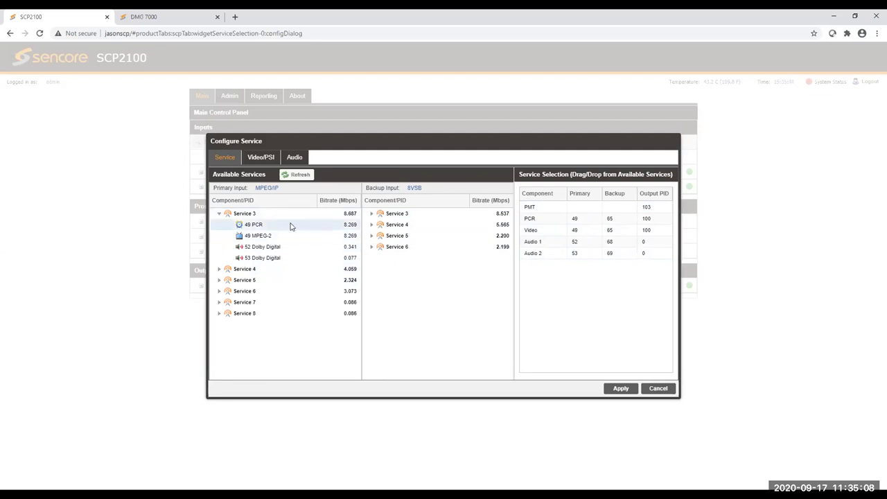
left_click_drag(261, 213, 588, 218)
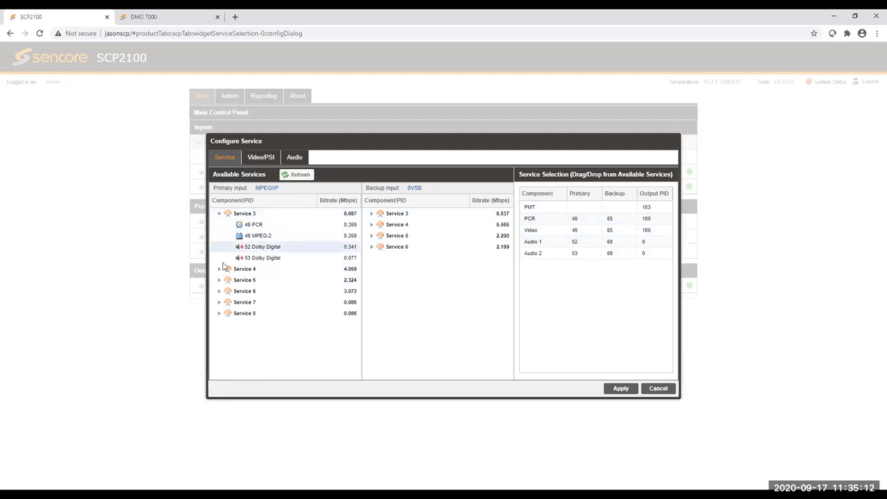
left_click(371, 225)
left_click_drag(398, 224, 619, 234)
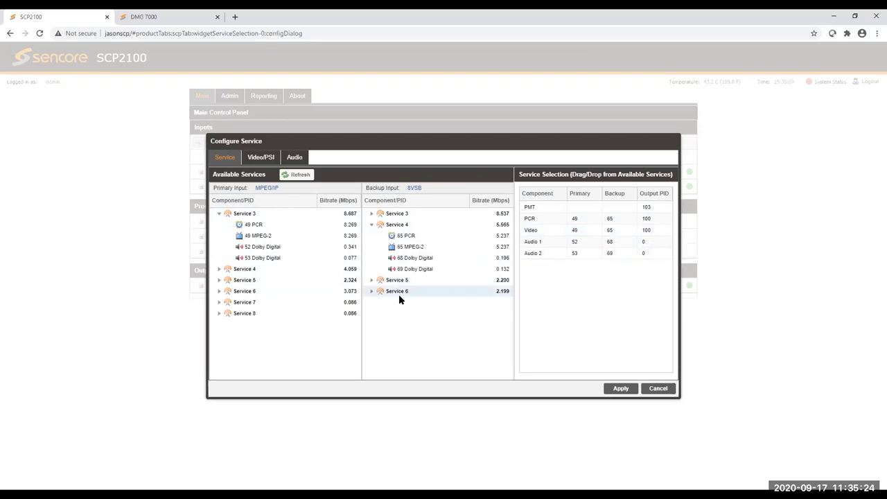
left_click(370, 279)
left_click(371, 280)
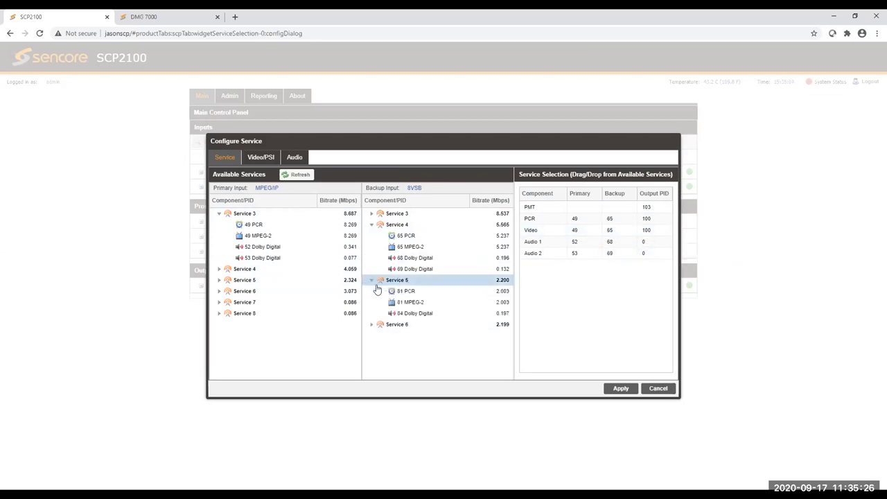
left_click_drag(403, 280, 624, 226)
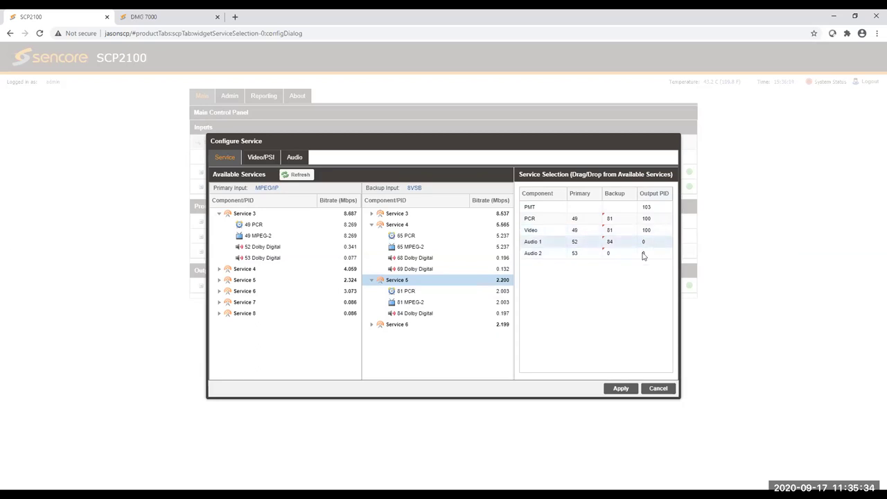
- Review the Video/PSI and audio settings, try Process mode for Audio 1, and discard the service configuration changes
left_click(264, 158)
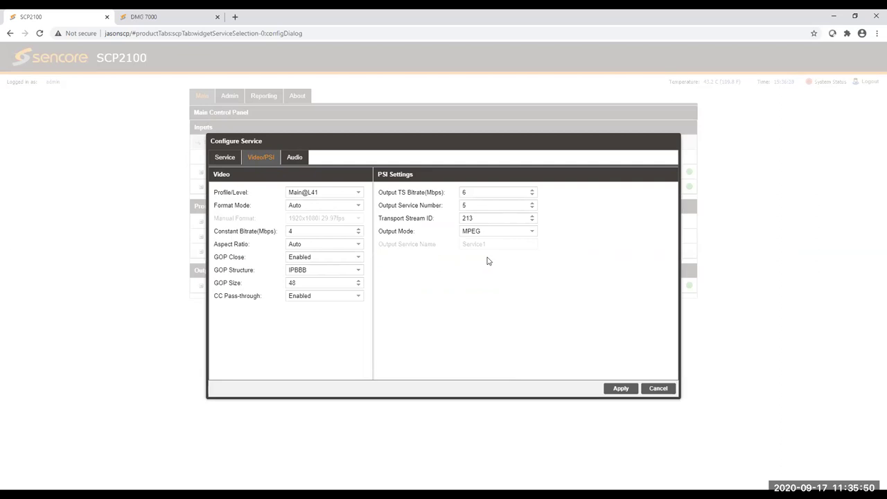
left_click(294, 158)
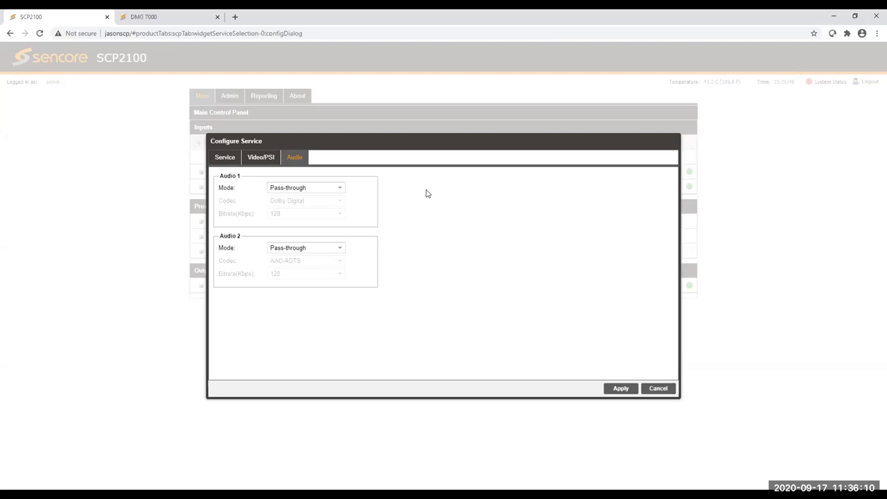
left_click(340, 190)
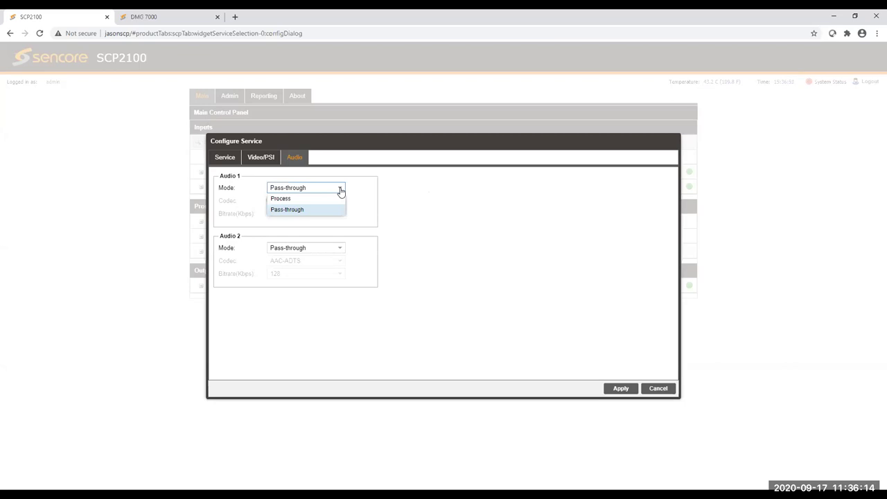
left_click(338, 199)
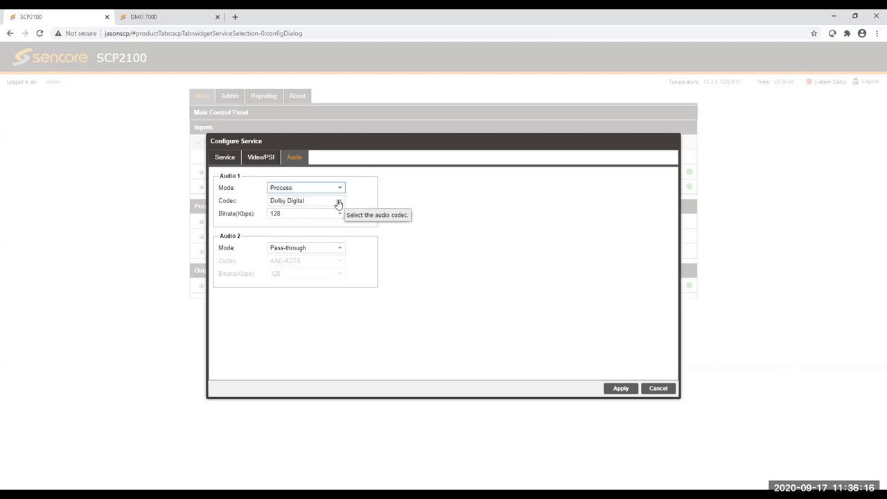
left_click(338, 203)
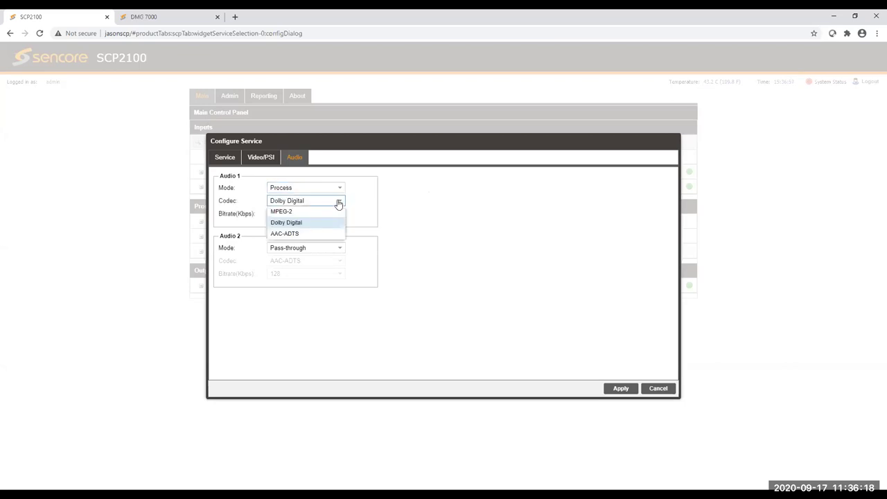
left_click(442, 218)
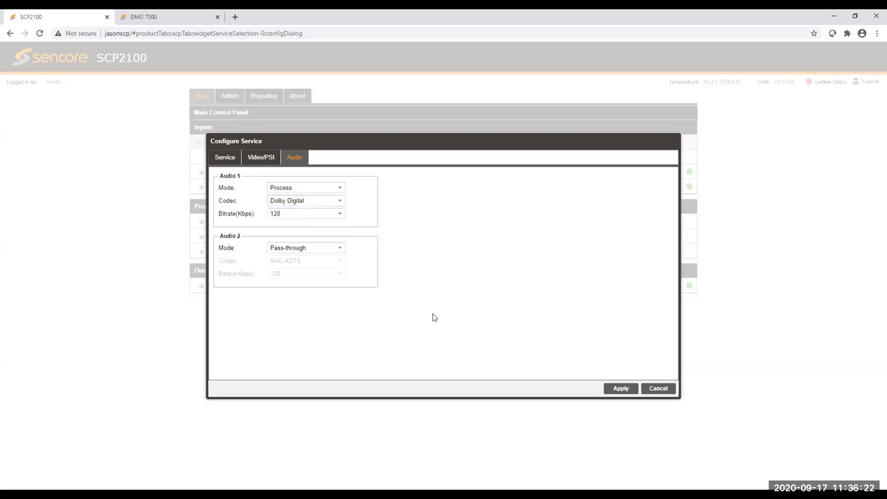
left_click(662, 389)
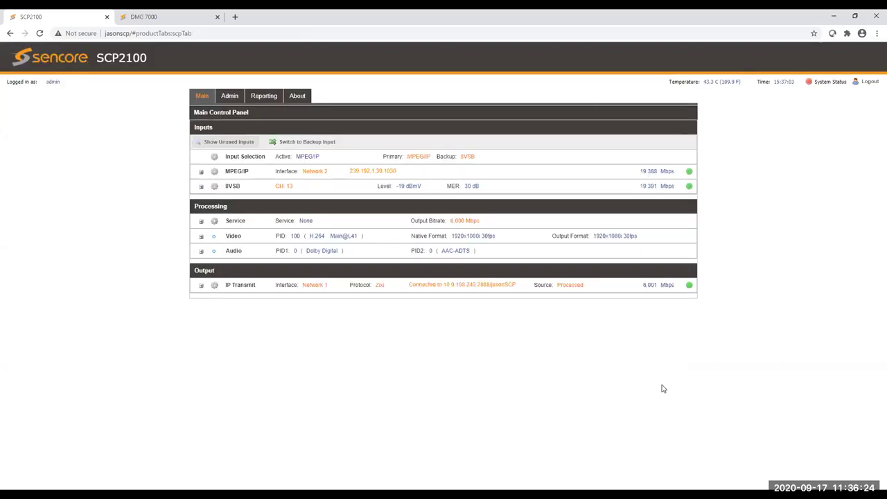
- Examine the IP Transmit output's configuration, including its transmit type and interface options, and its detailed status and statistics, without applying changes
left_click(214, 286)
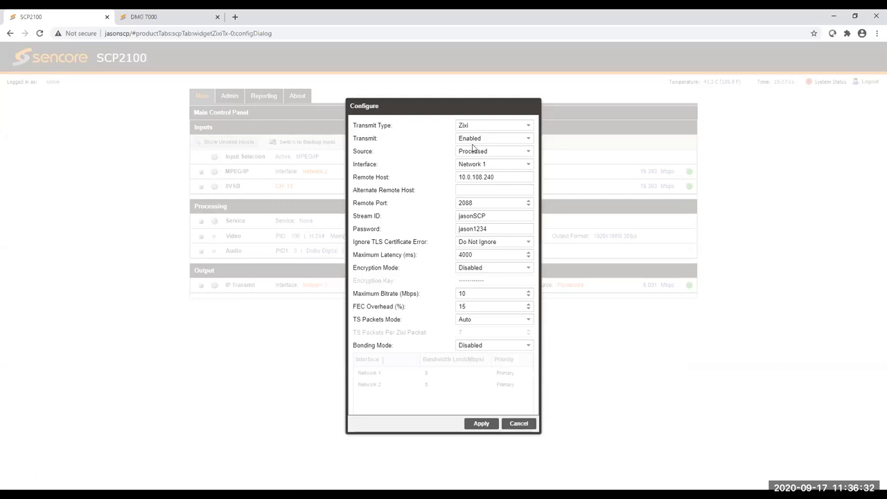
left_click(508, 127)
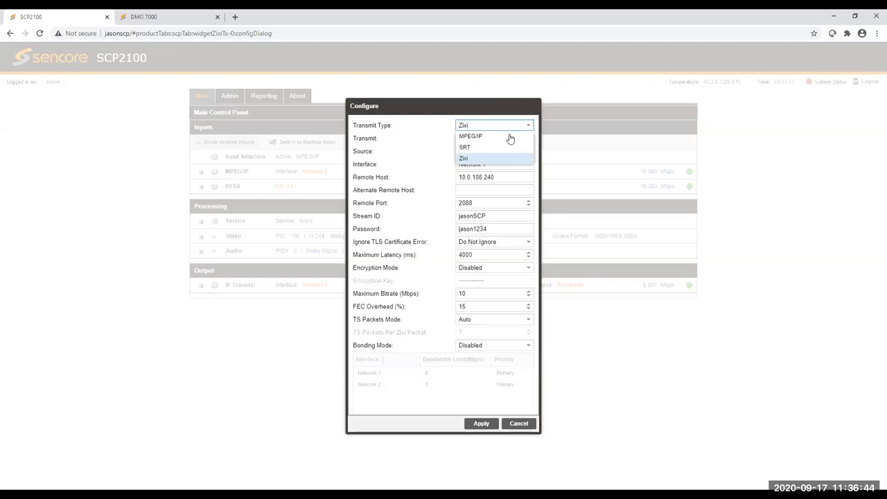
left_click(394, 164)
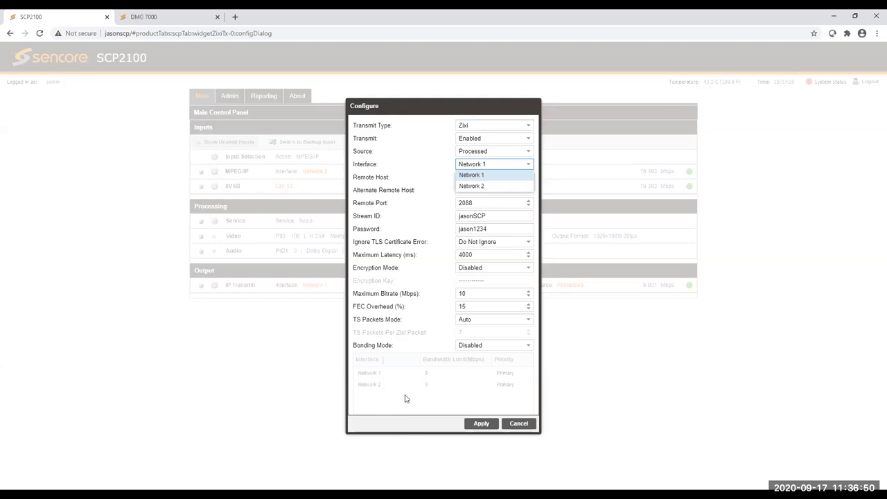
left_click(523, 425)
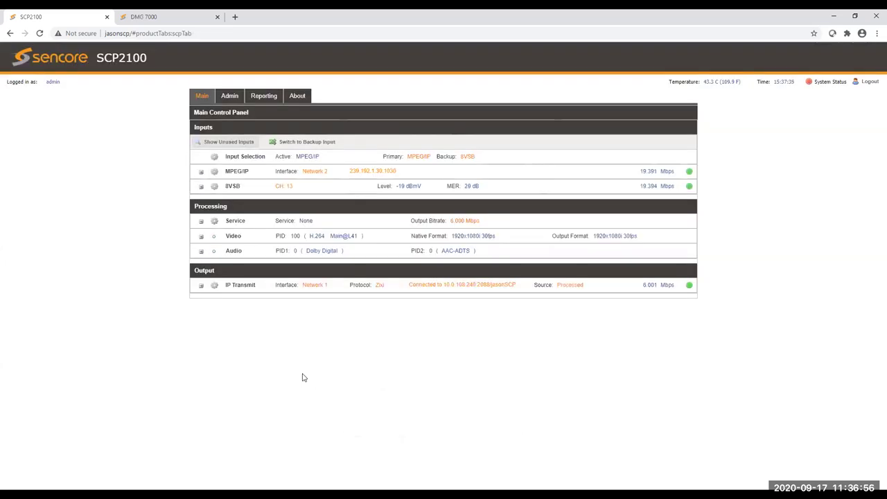
left_click(201, 287)
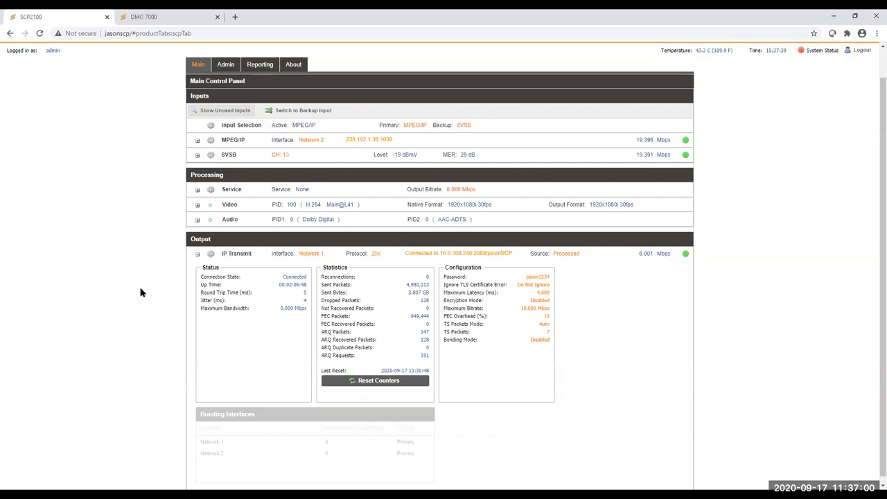
left_click(197, 255)
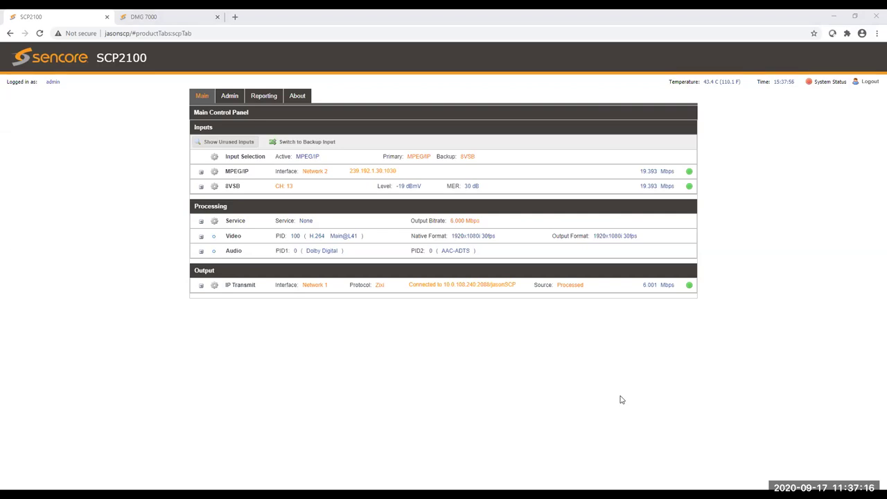
- Switch to the PowerPoint webinar presentation and show the Key Takeaways slide in the slide show
left_click(149, 485)
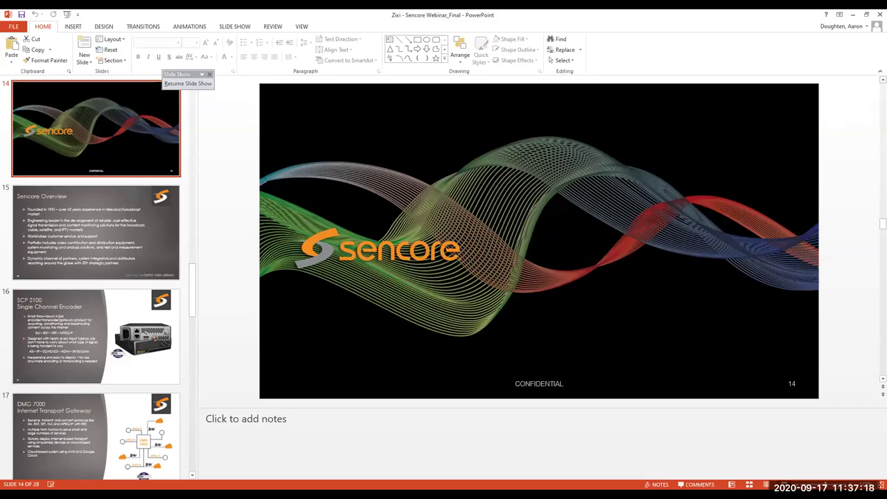
key("alt+Tab")
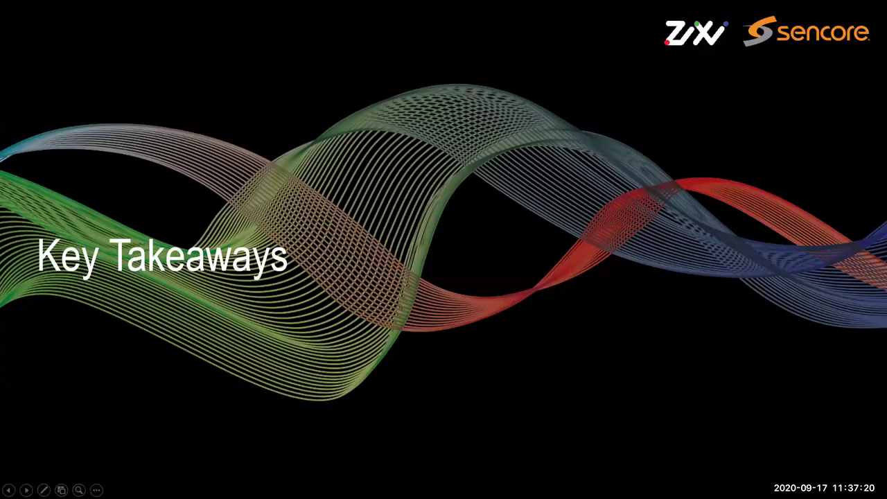